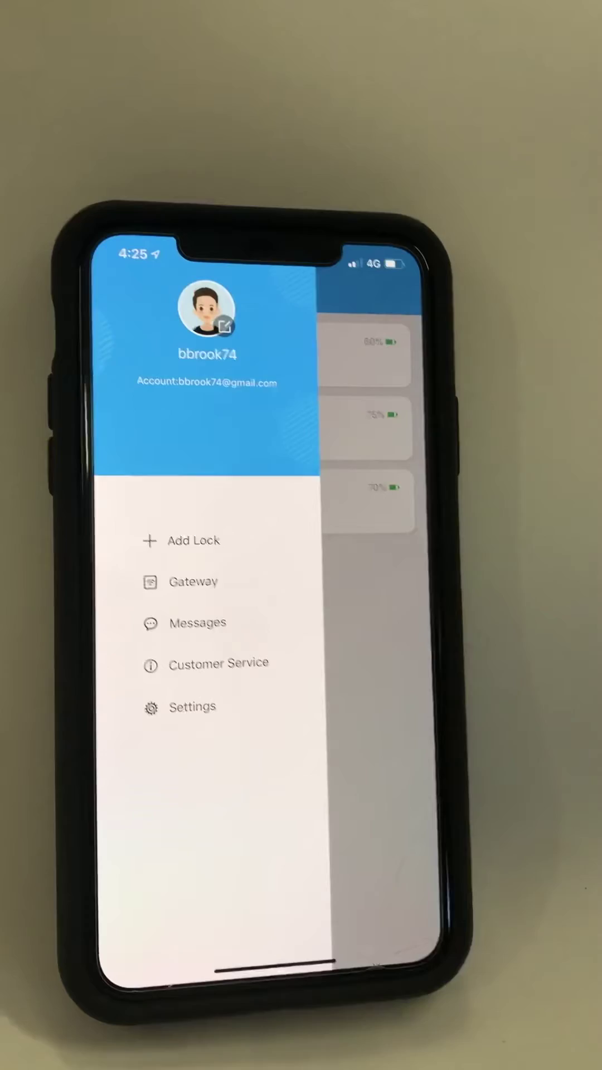
# Dismiss the account side menu to reveal the lock list.
pyautogui.click(371, 669)
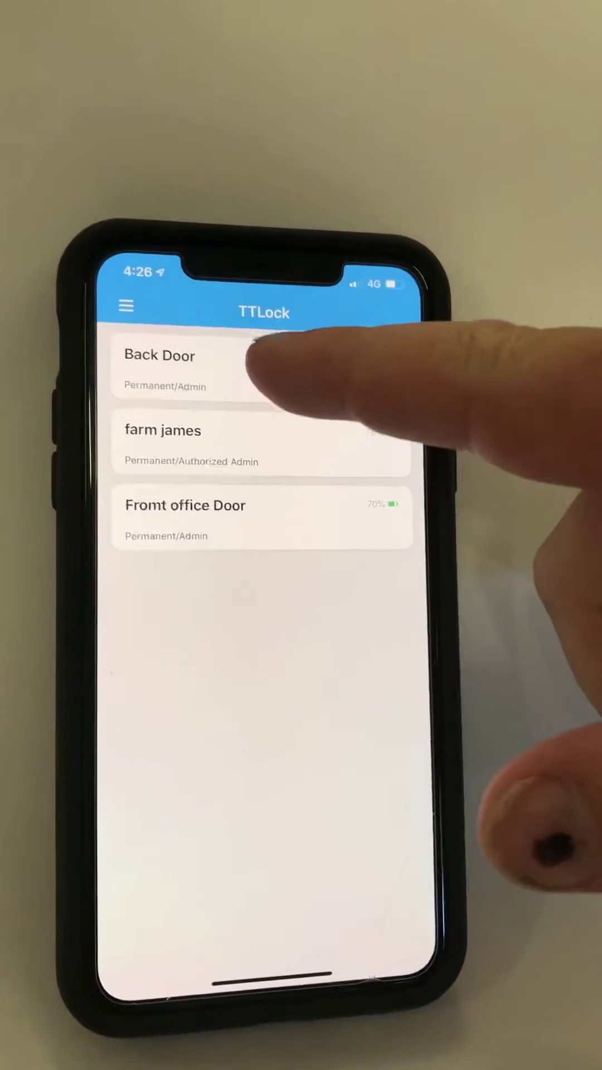
# Select the Back Door lock to reach its management options.
pyautogui.click(276, 360)
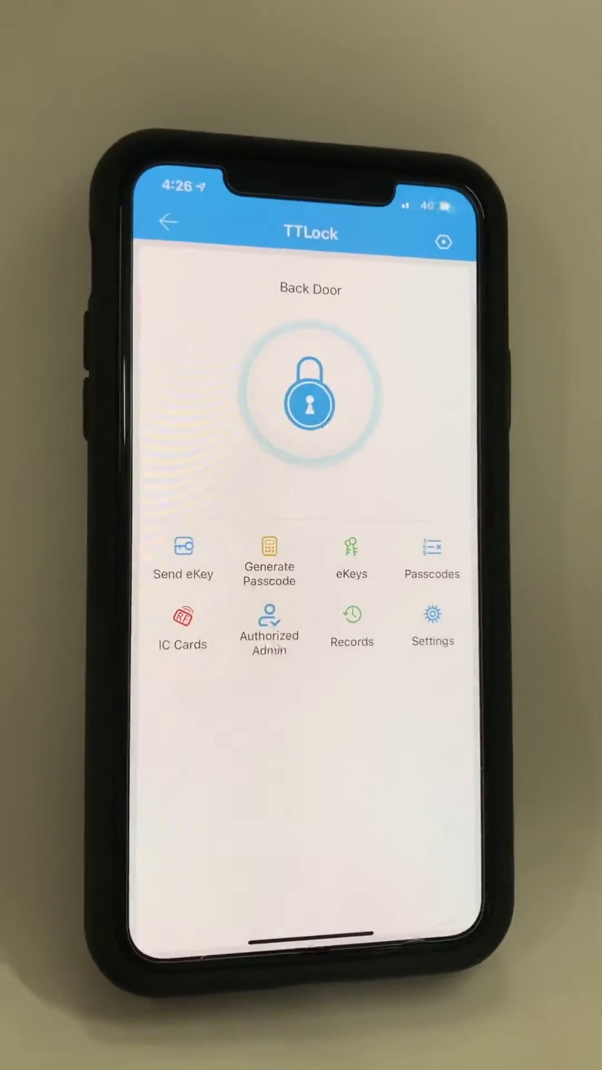
# Begin a Send eKey for Back Door with the Permanent key type and focus the Recipient field.
pyautogui.click(159, 560)
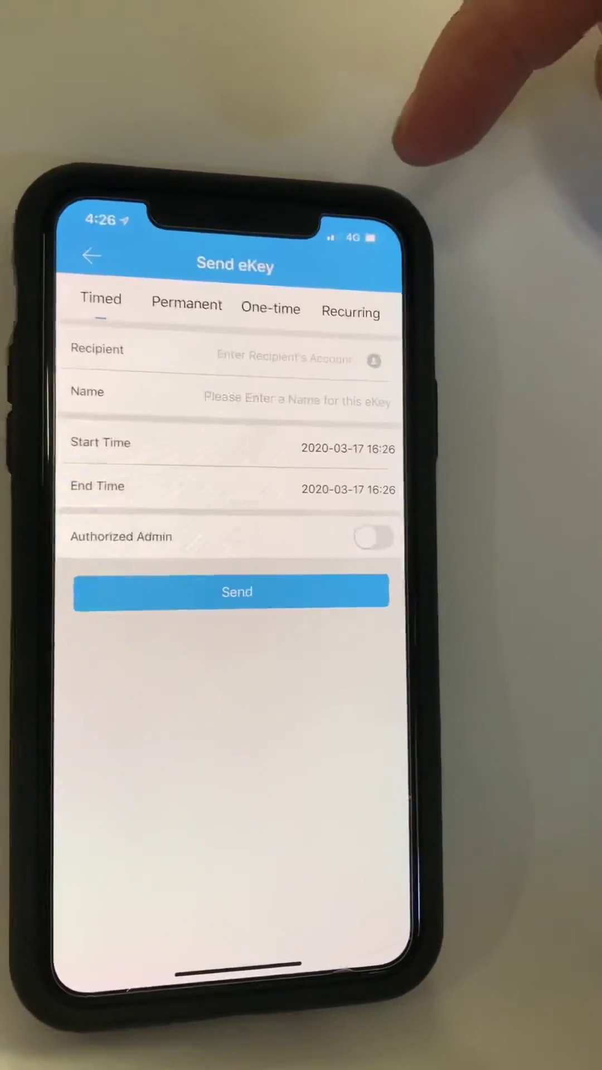
pyautogui.click(209, 304)
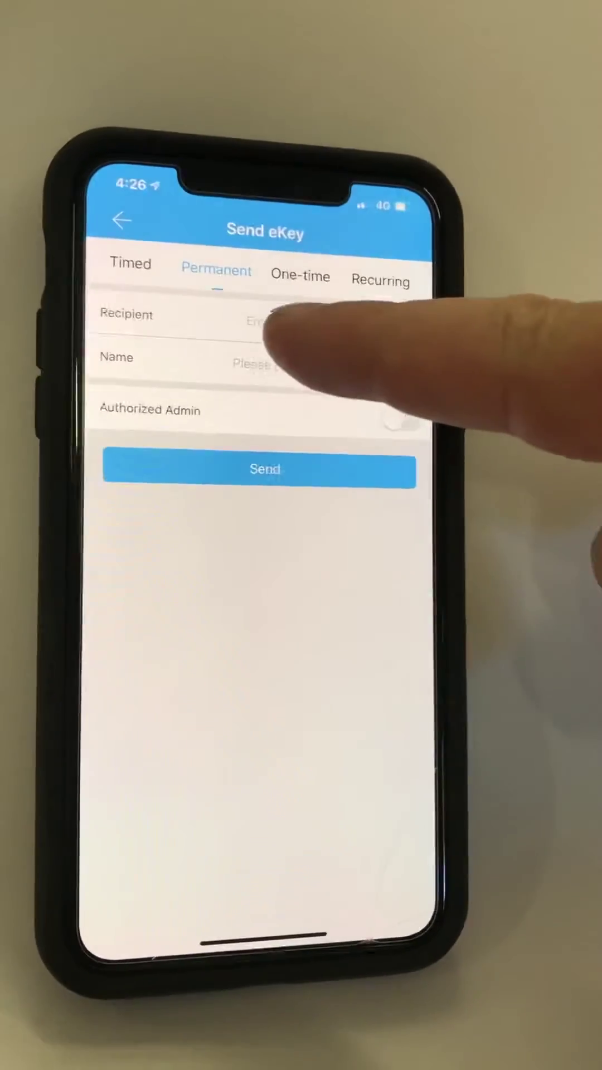
pyautogui.click(305, 344)
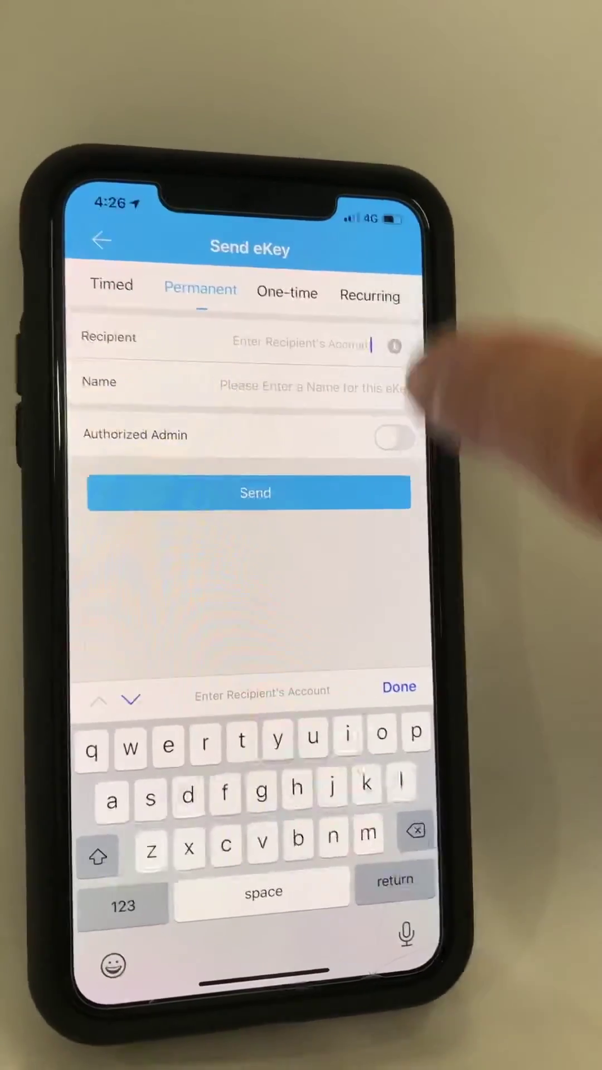
# Choose the tenant's phone number from the saved phone contacts as the eKey recipient.
pyautogui.click(394, 346)
pyautogui.click(251, 281)
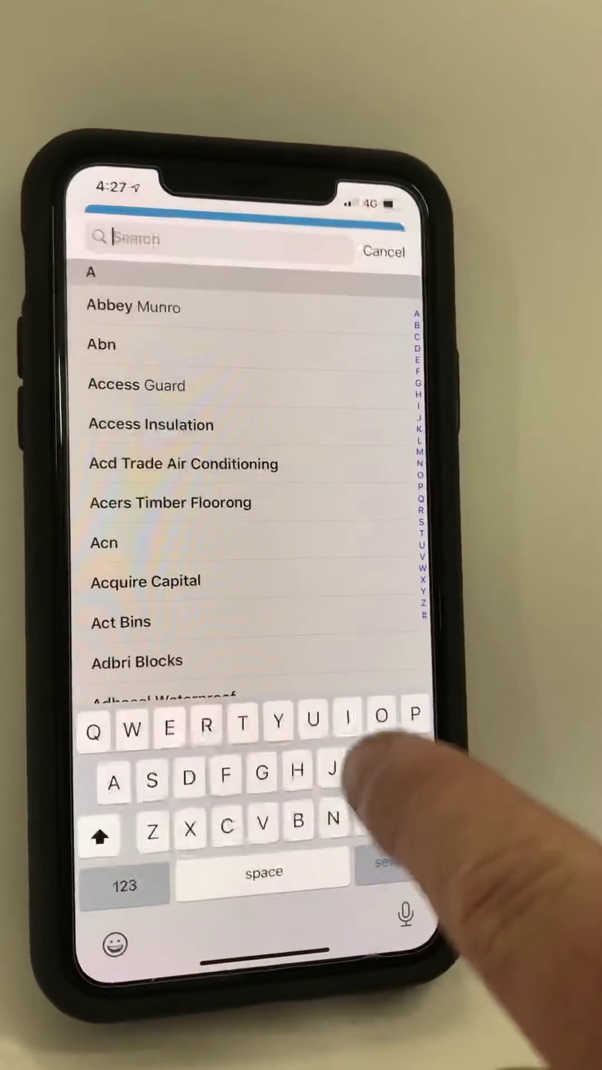
pyautogui.write('Oll')
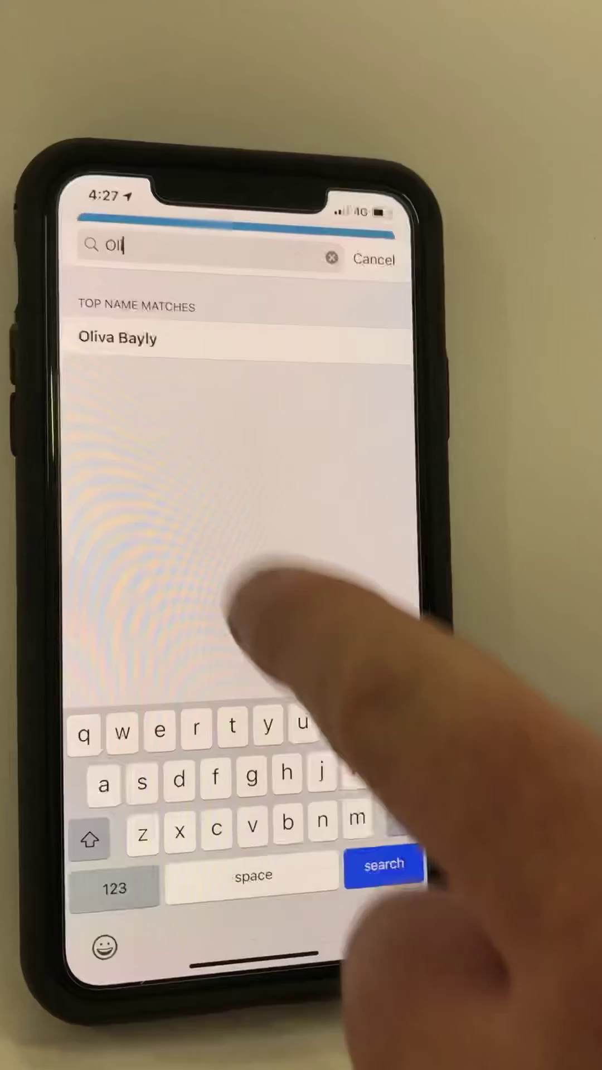
pyautogui.click(118, 338)
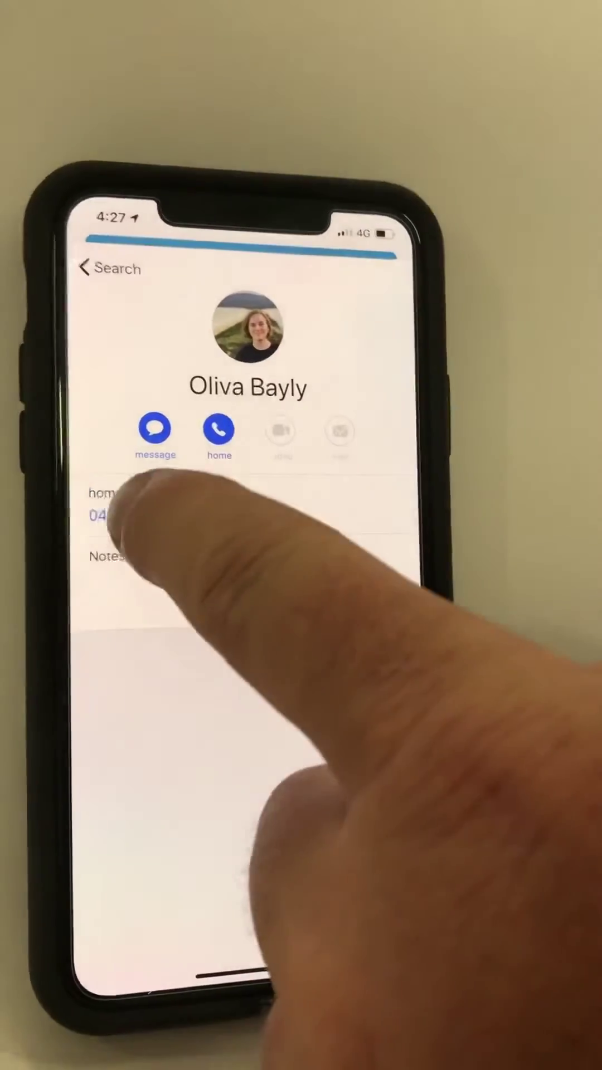
pyautogui.click(109, 512)
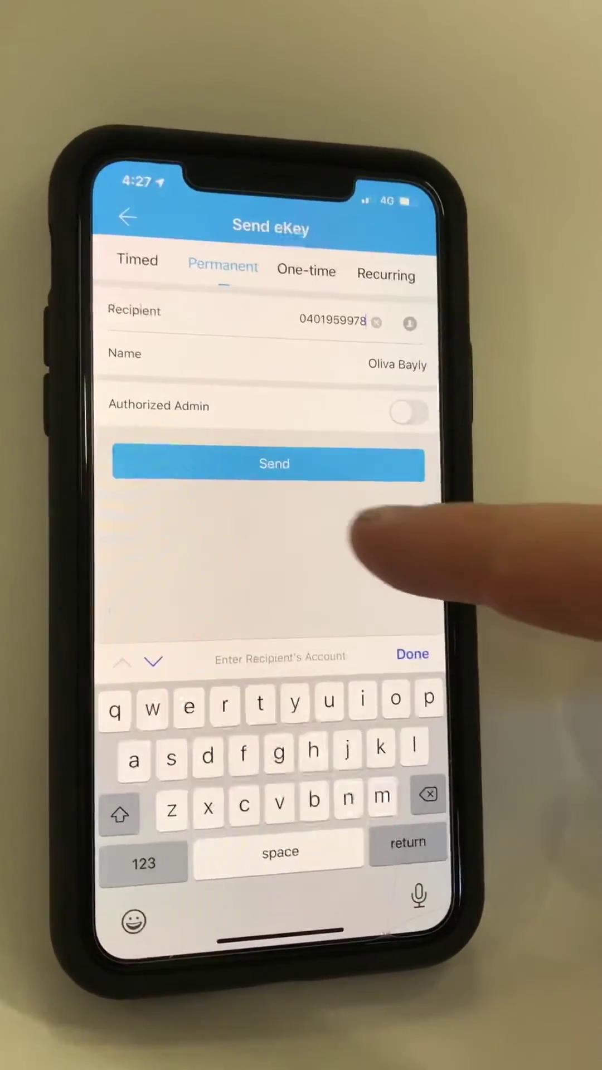
# Send the permanent eKey to the tenant and end back on the Back Door lock screen.
pyautogui.click(351, 464)
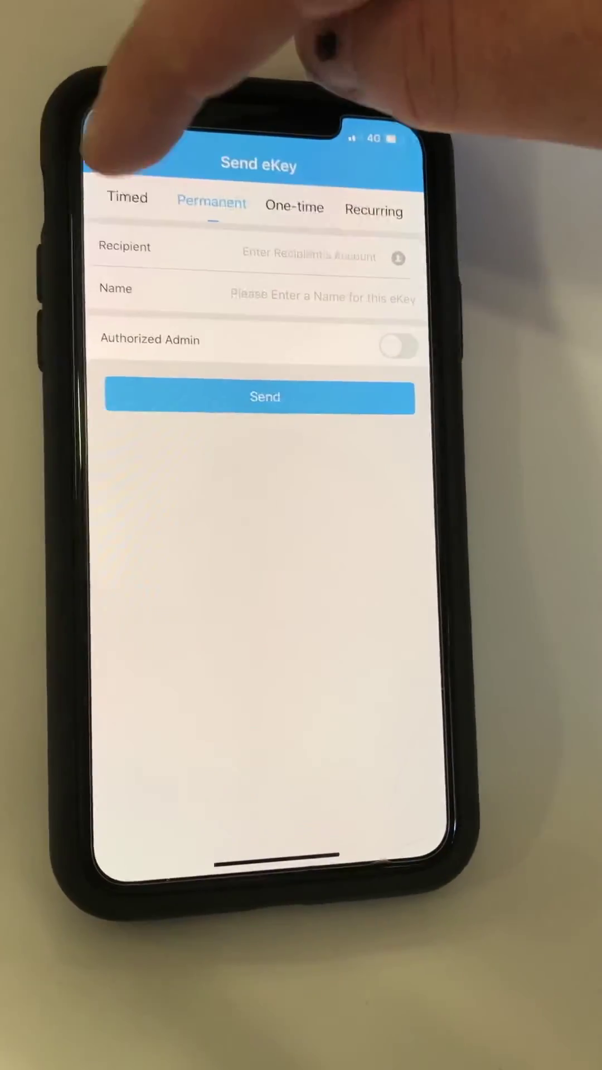
pyautogui.click(113, 159)
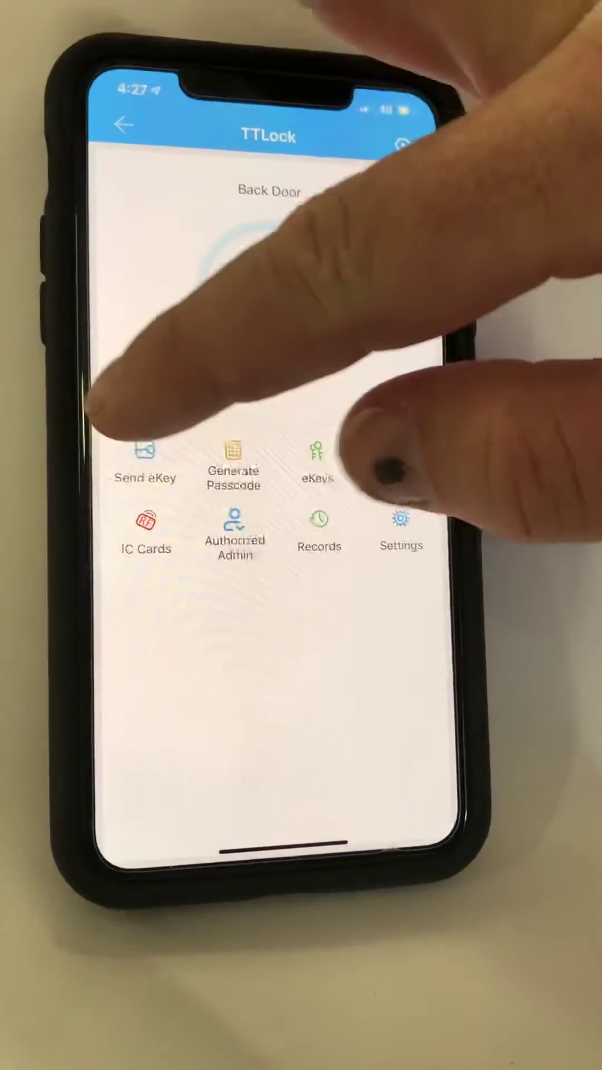
pyautogui.click(140, 480)
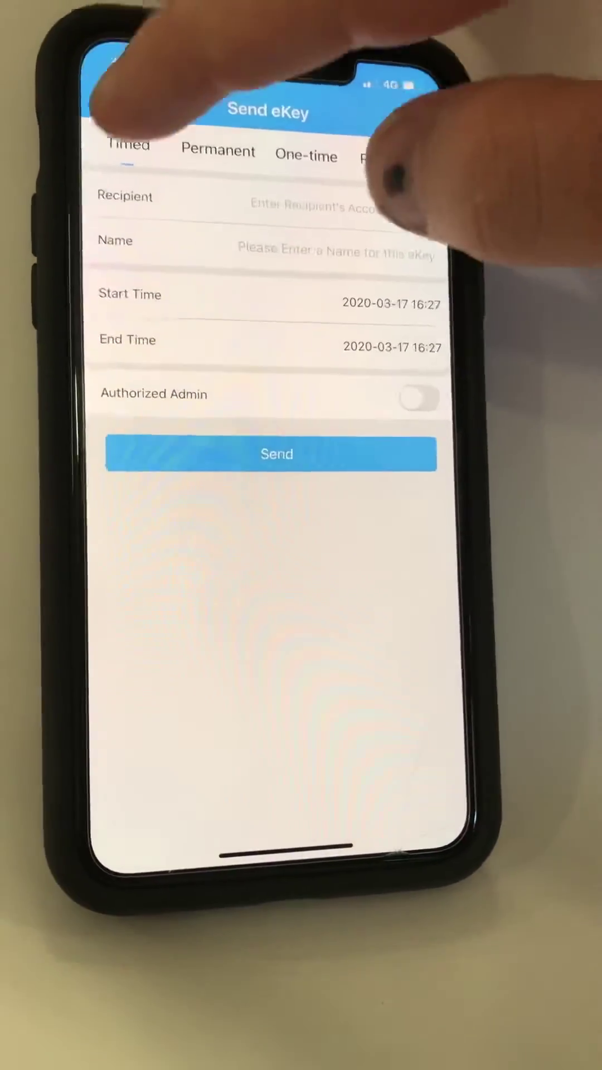
pyautogui.click(113, 105)
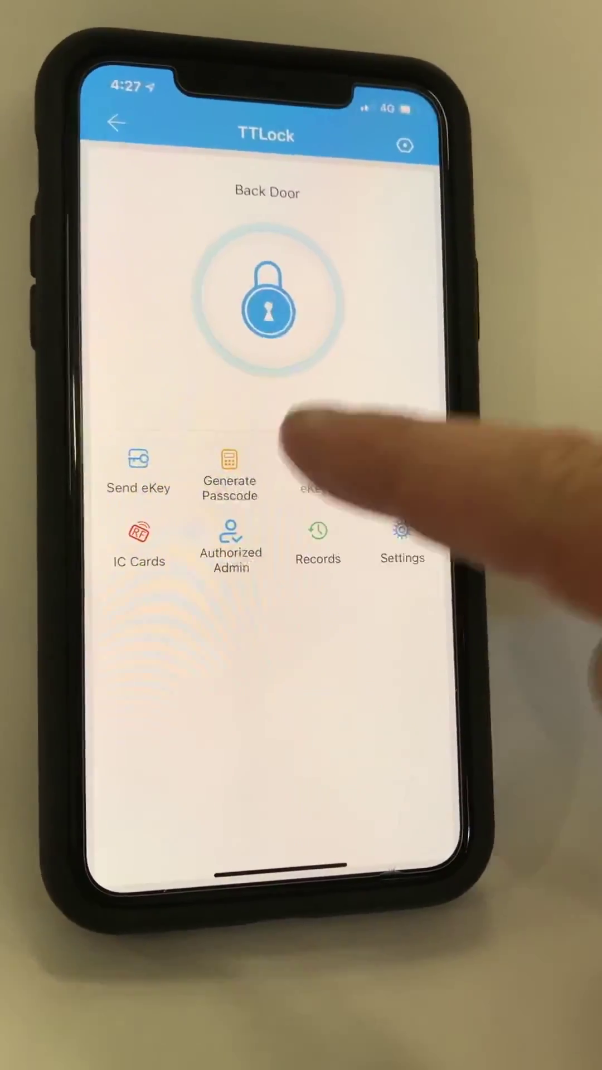
# View the eKeys list for Back Door and inspect the tenant's new pending permanent eKey.
pyautogui.click(313, 472)
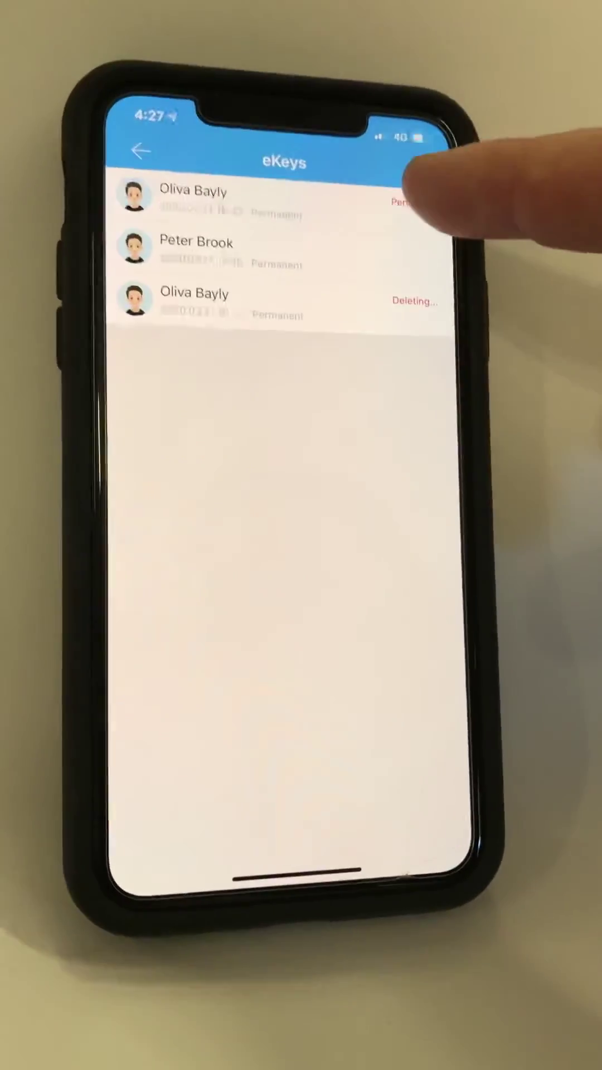
pyautogui.click(409, 200)
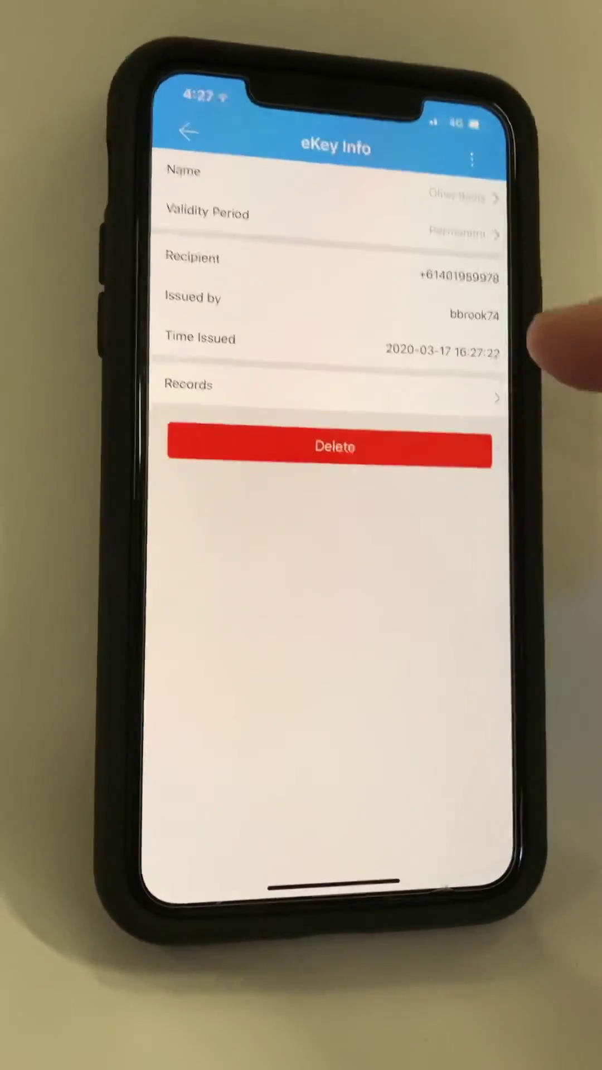